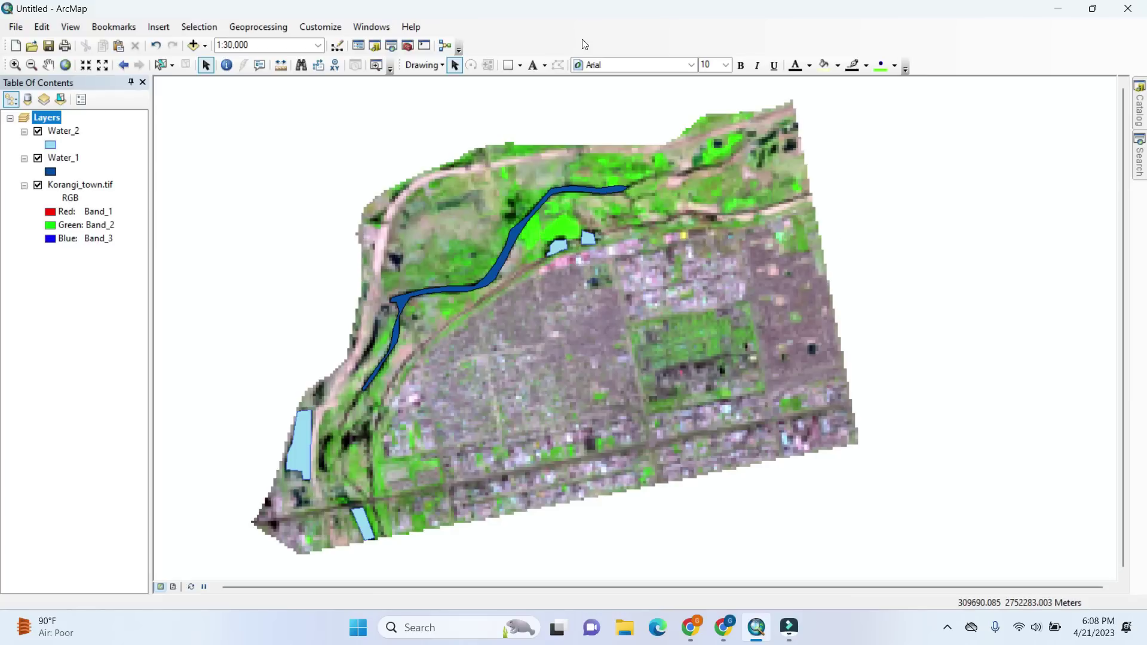
- Check the data source and projected coordinate system in the Water_1 layer's properties
click(62, 160)
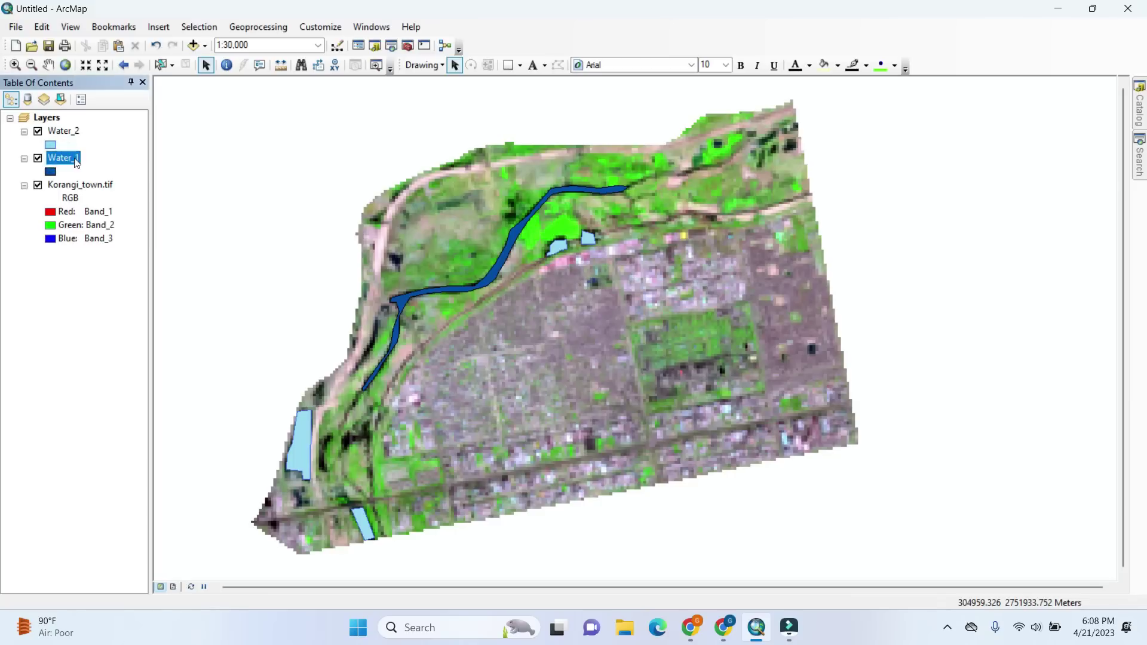
right_click(74, 161)
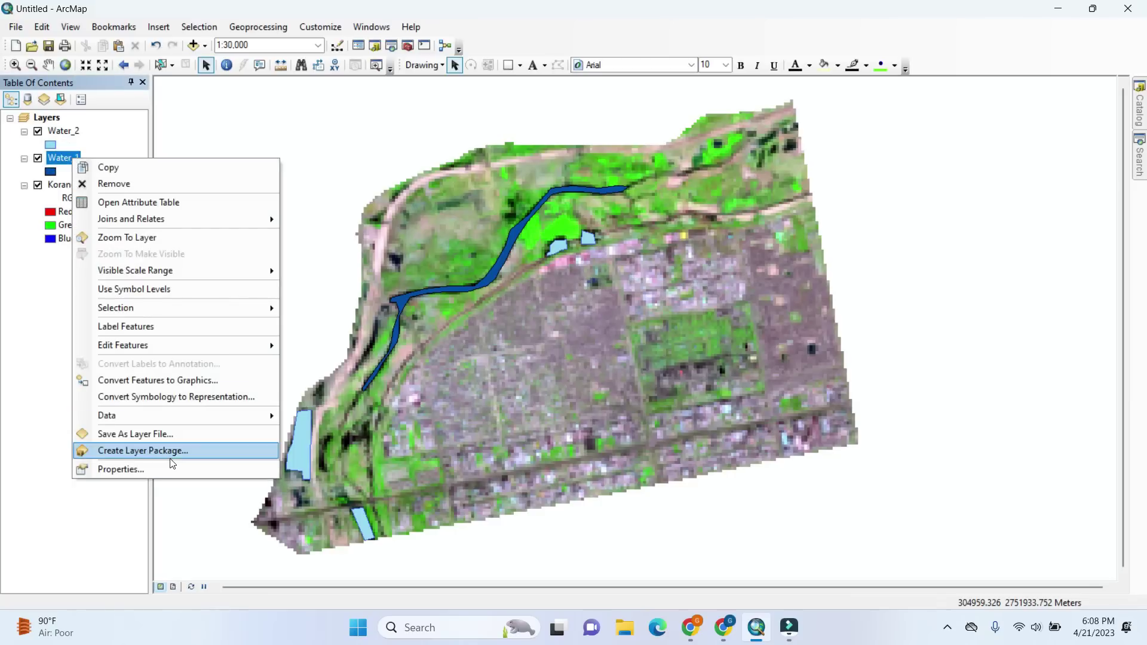
click(143, 469)
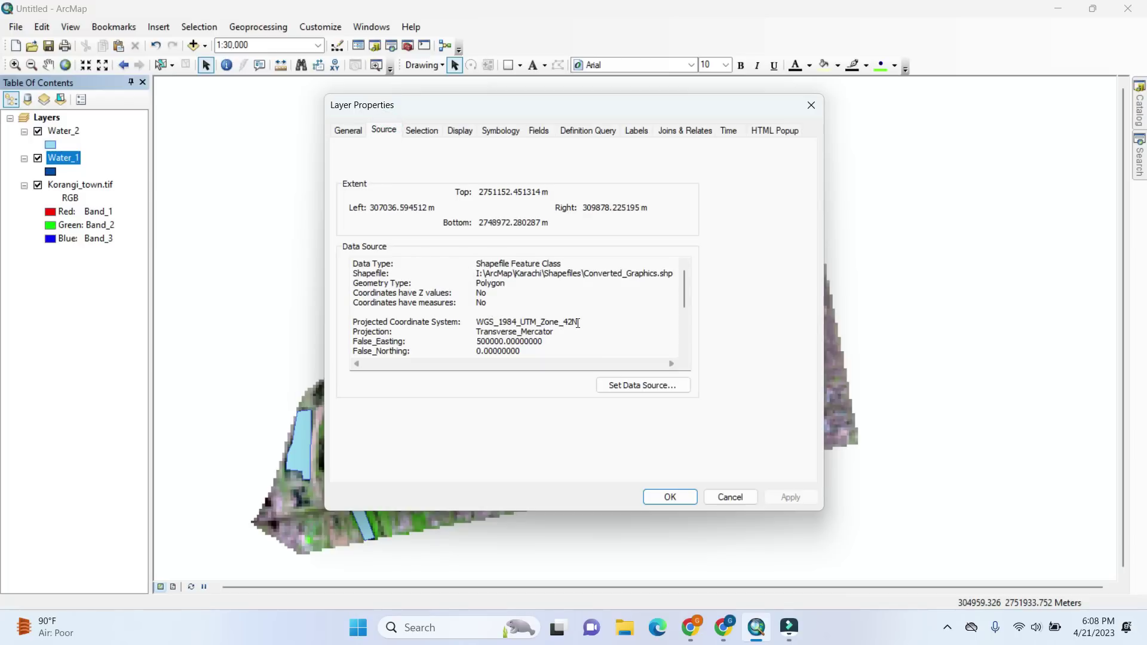
click(670, 497)
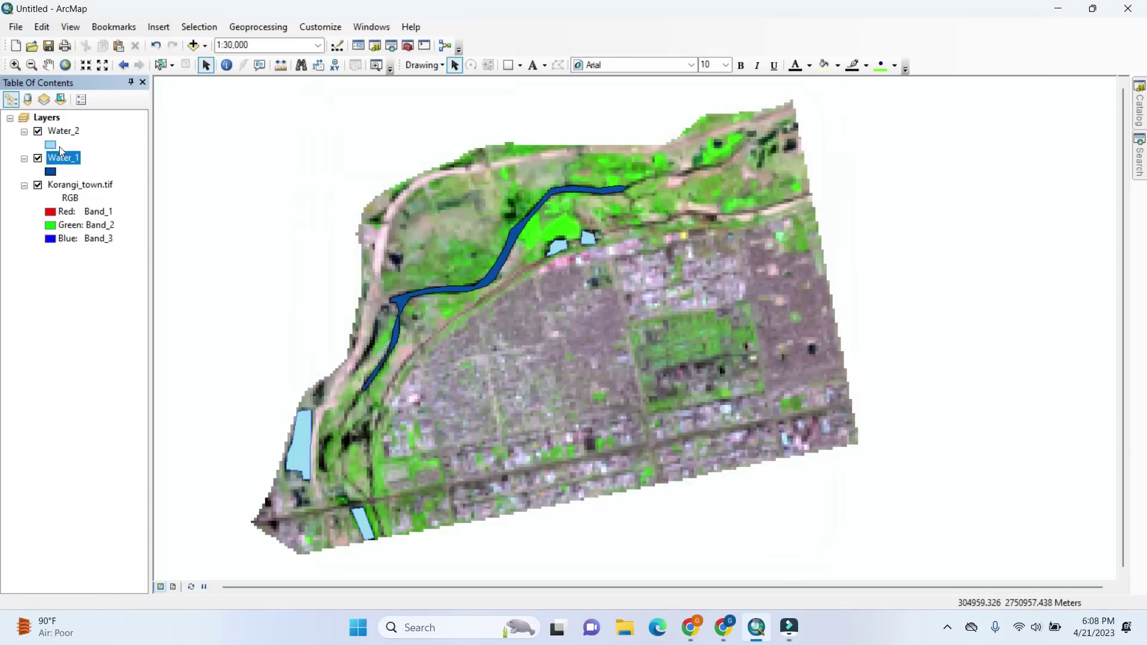
- Check the data source and projected coordinate system in the Water_2 layer's properties
click(59, 133)
right_click(66, 137)
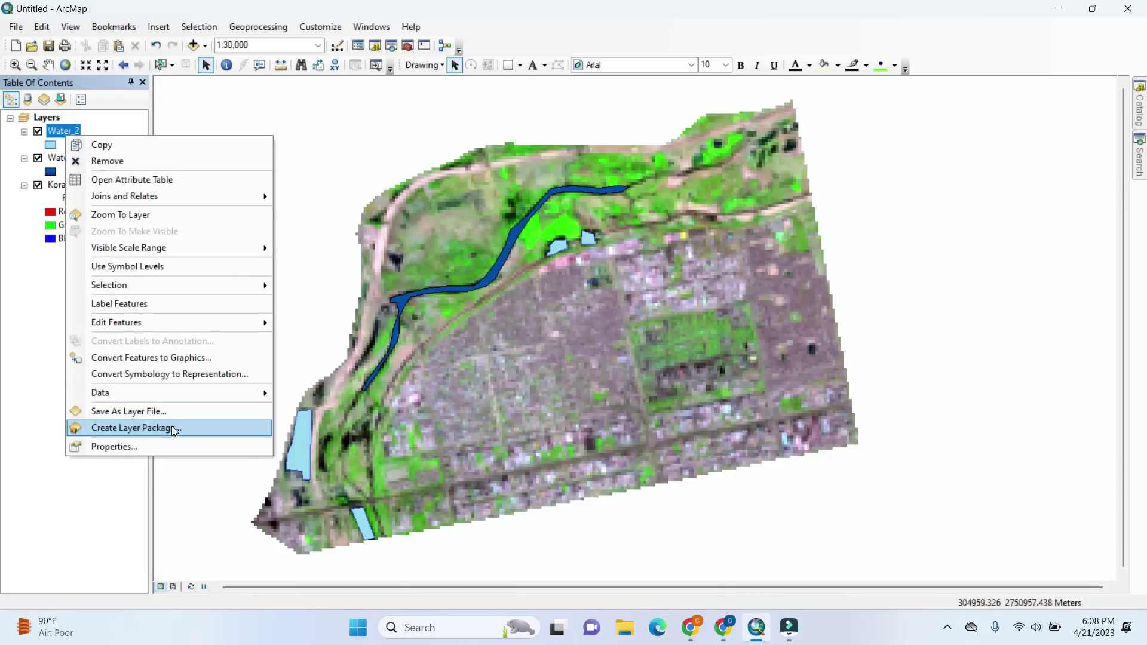
click(161, 447)
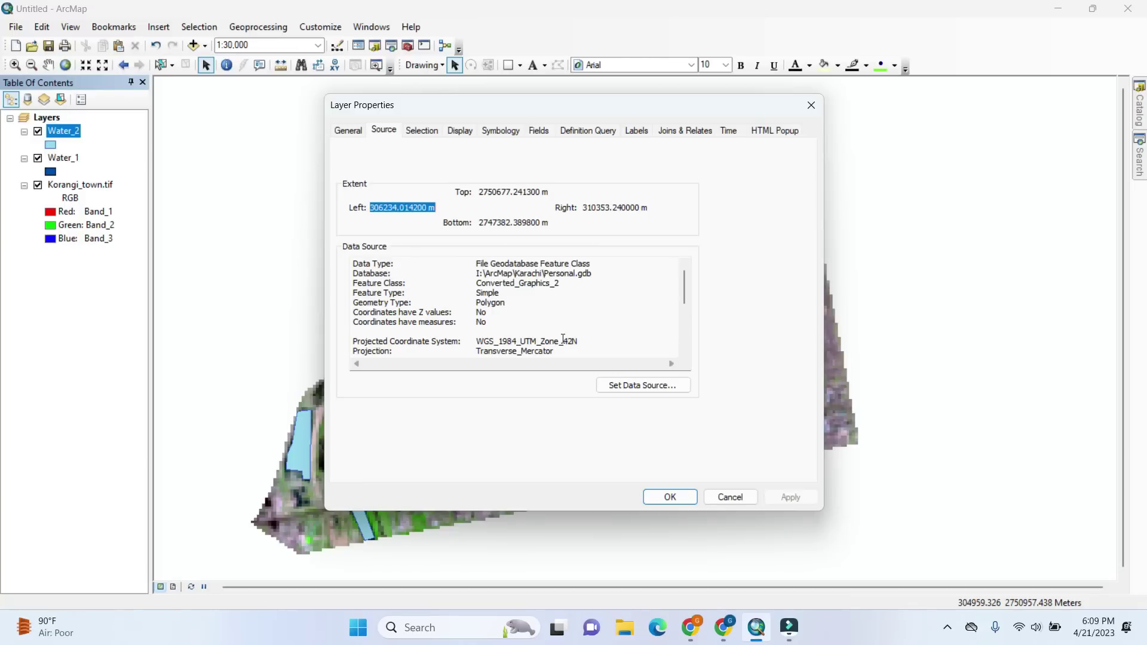
click(670, 499)
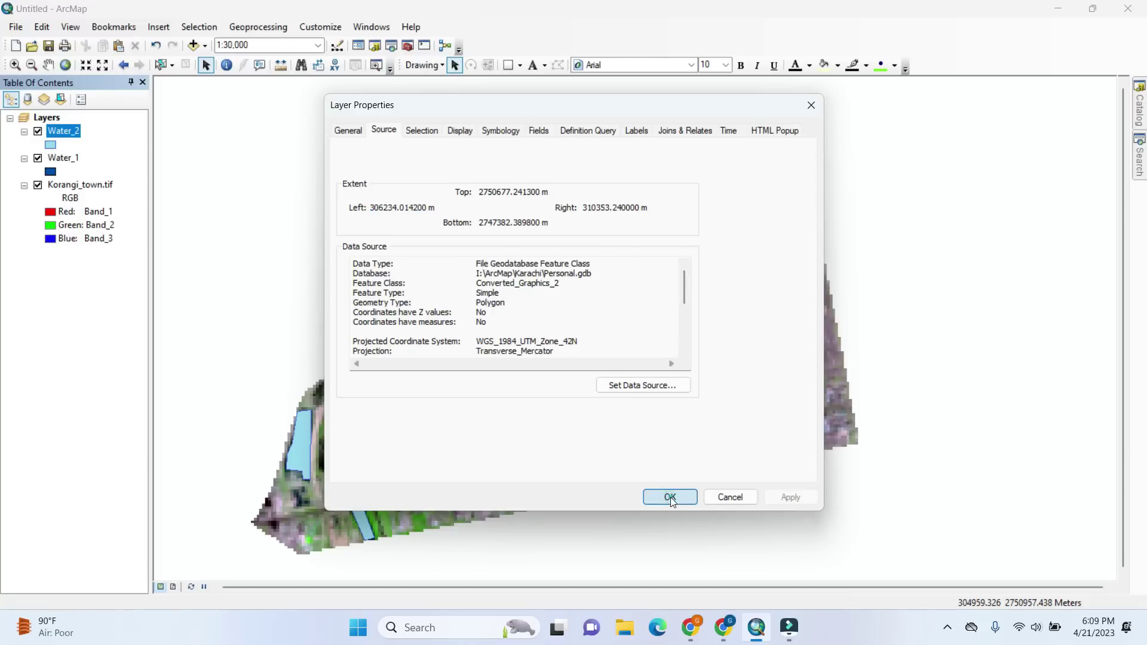
- Examine the records and the Name field in the Water_1 layer's attribute table
click(60, 159)
double_click(59, 160)
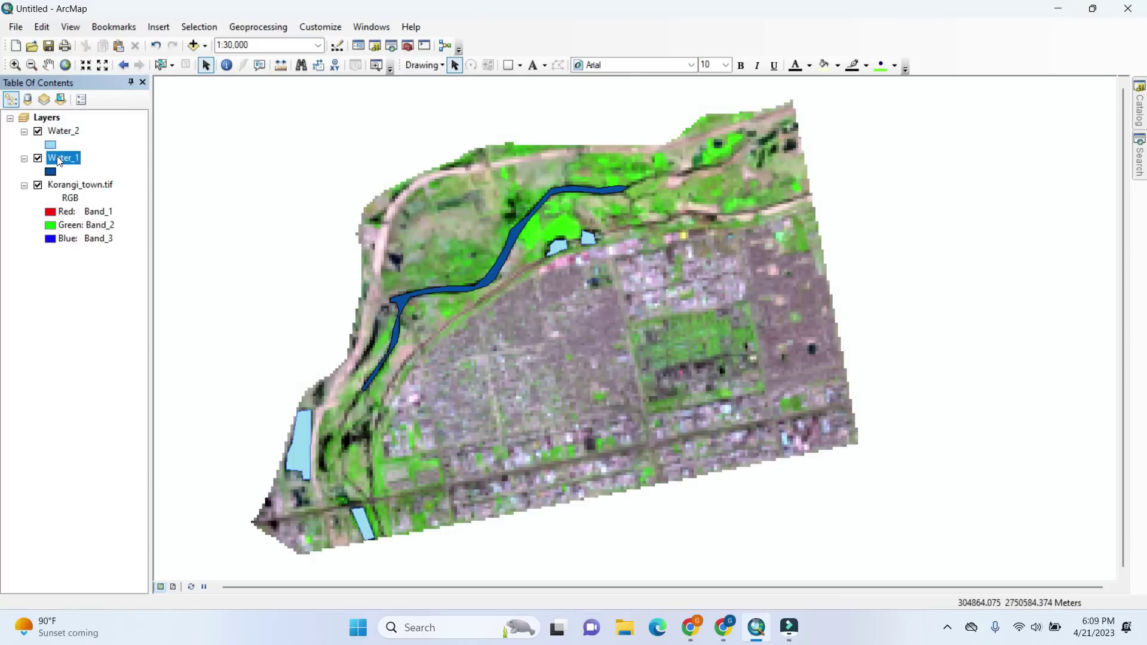
right_click(59, 160)
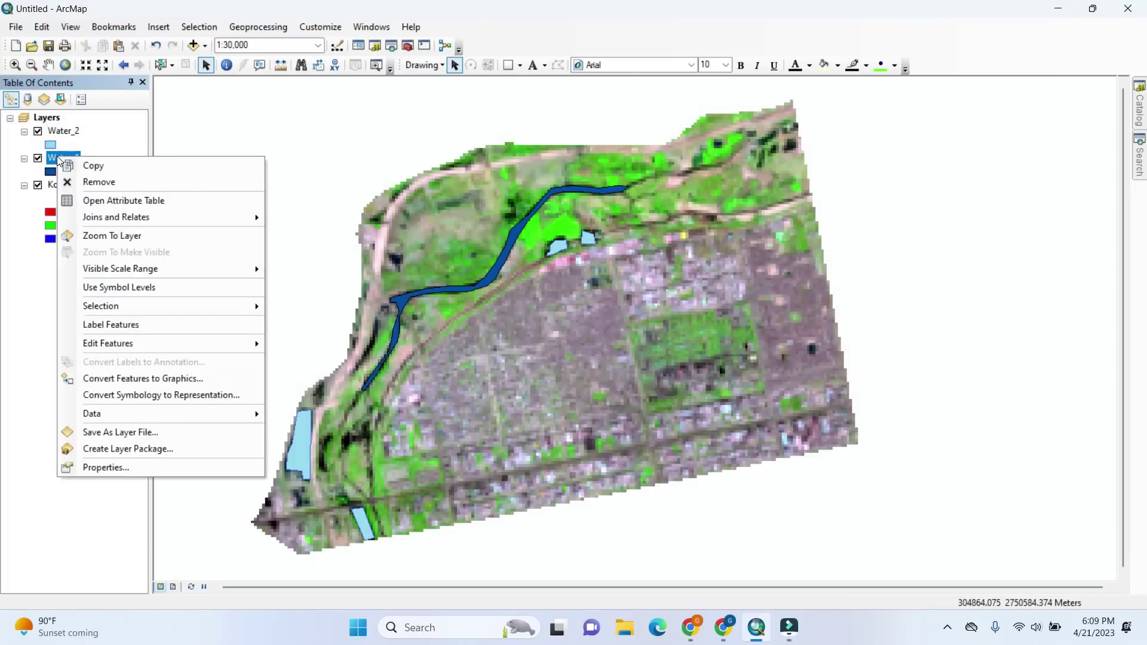
click(112, 201)
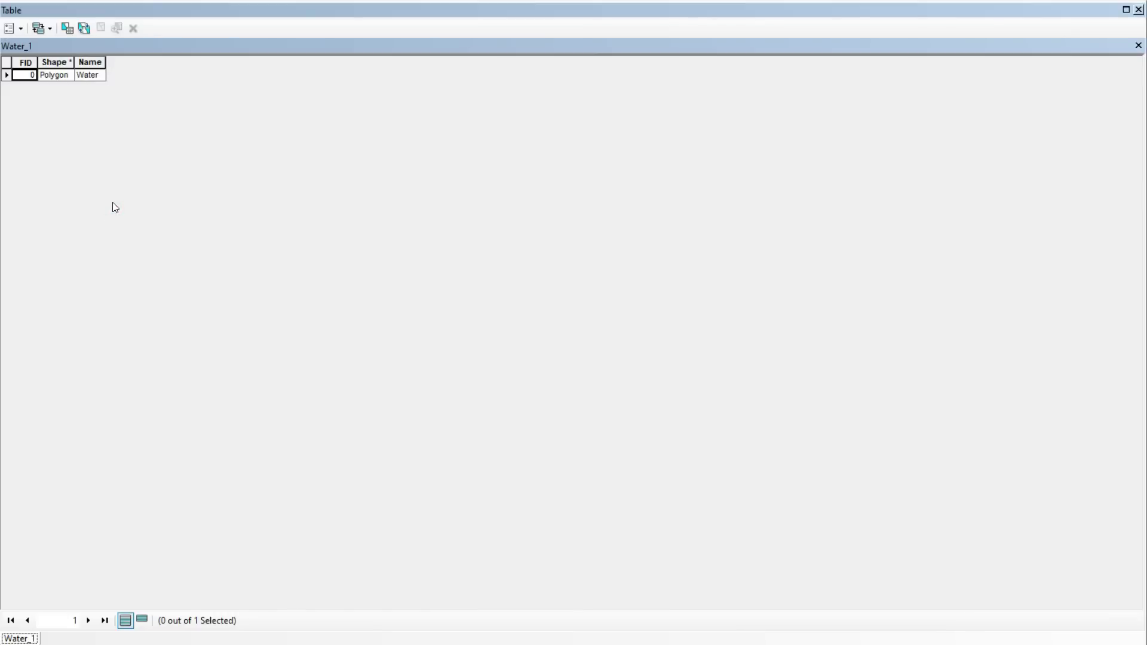
click(91, 80)
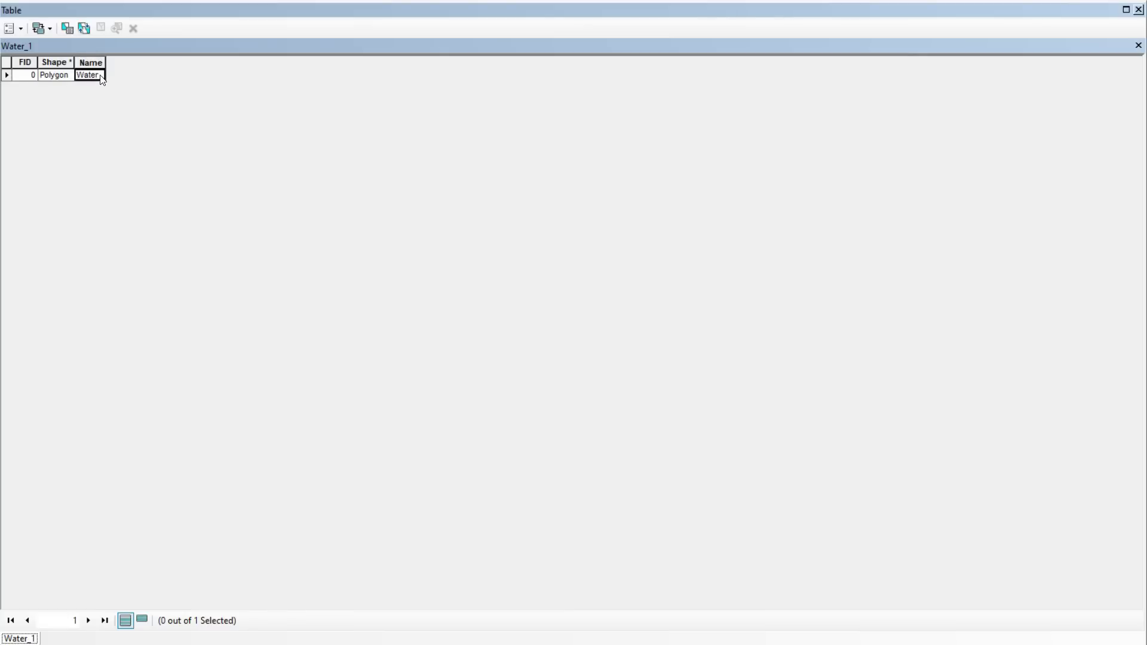
click(1139, 10)
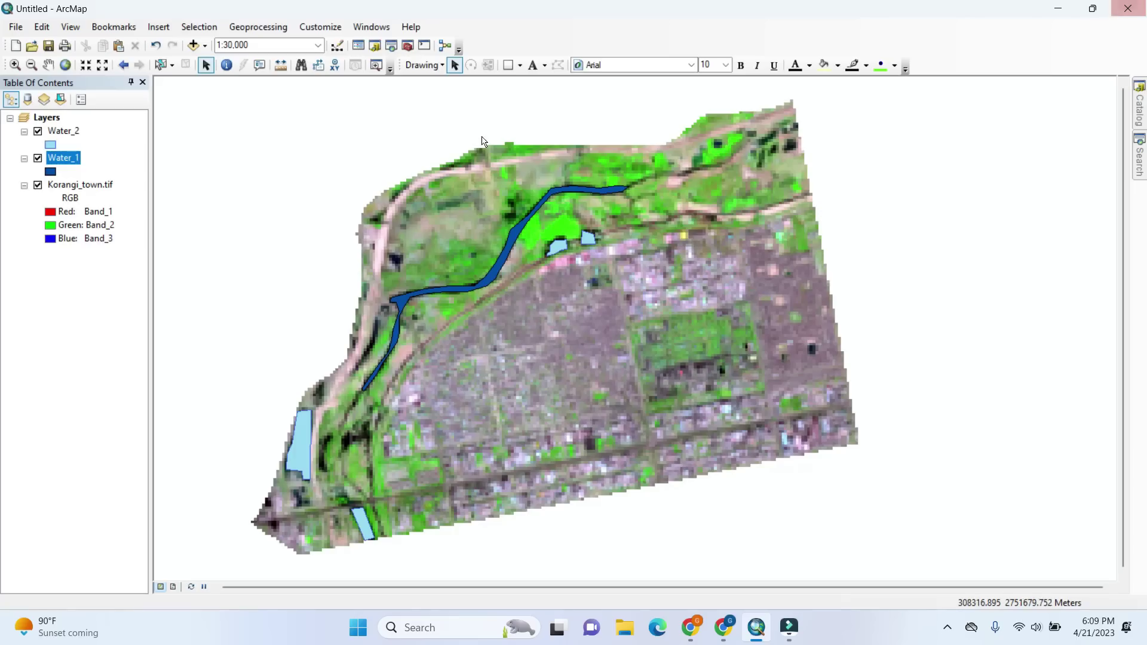
- Examine the records and fields in the Water_2 layer's attribute table
click(60, 132)
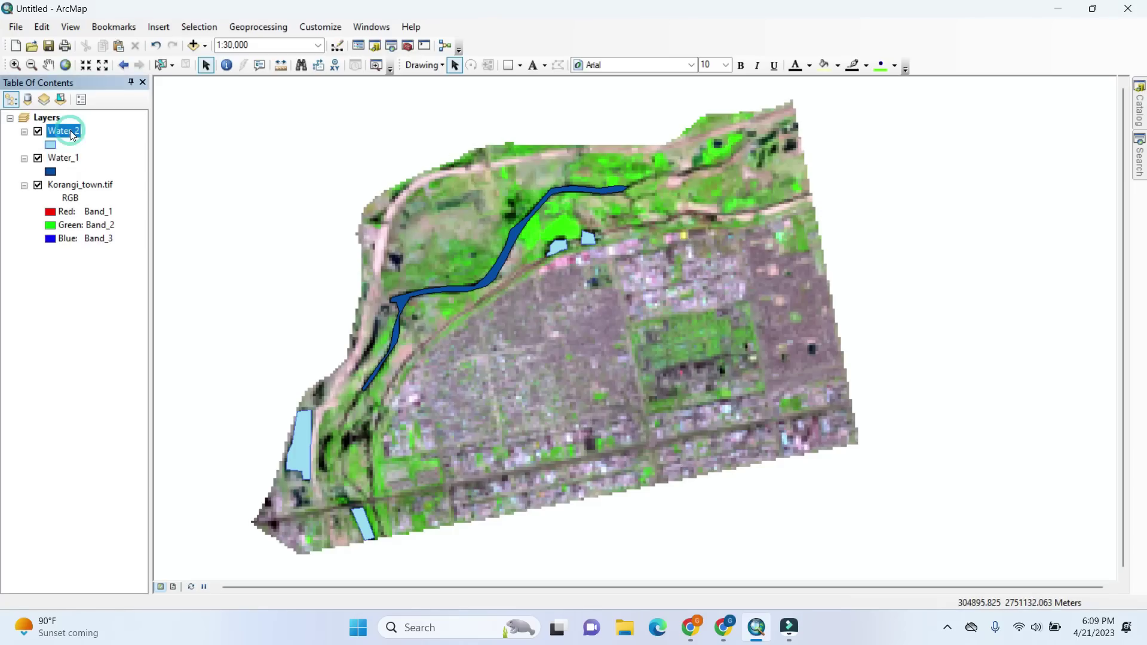
right_click(71, 134)
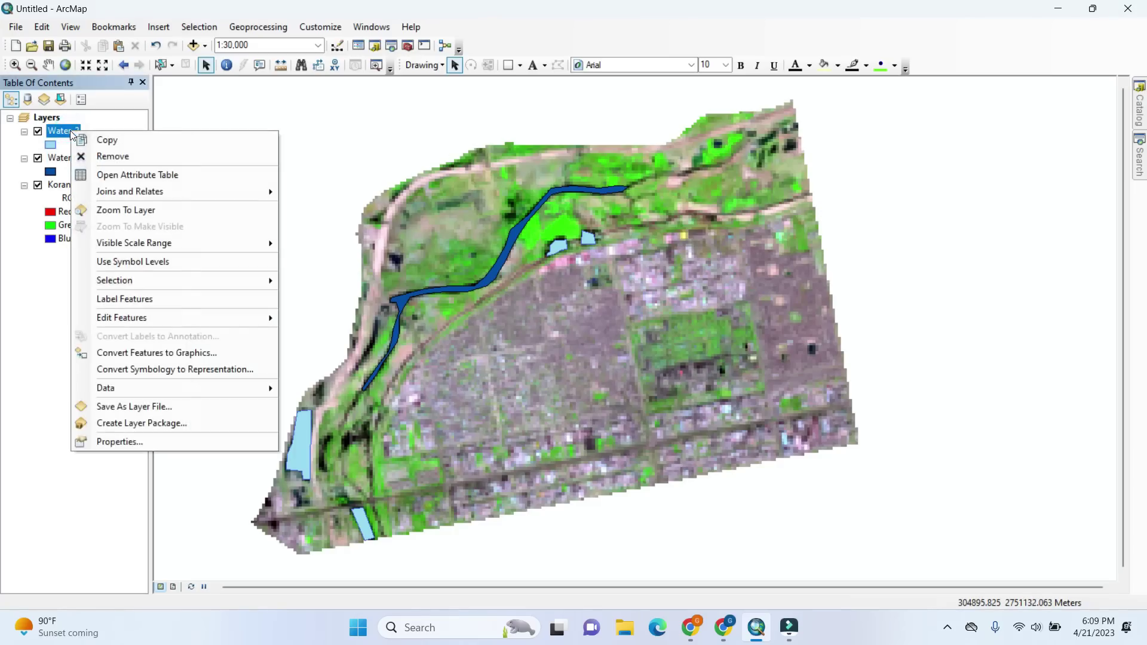
click(131, 177)
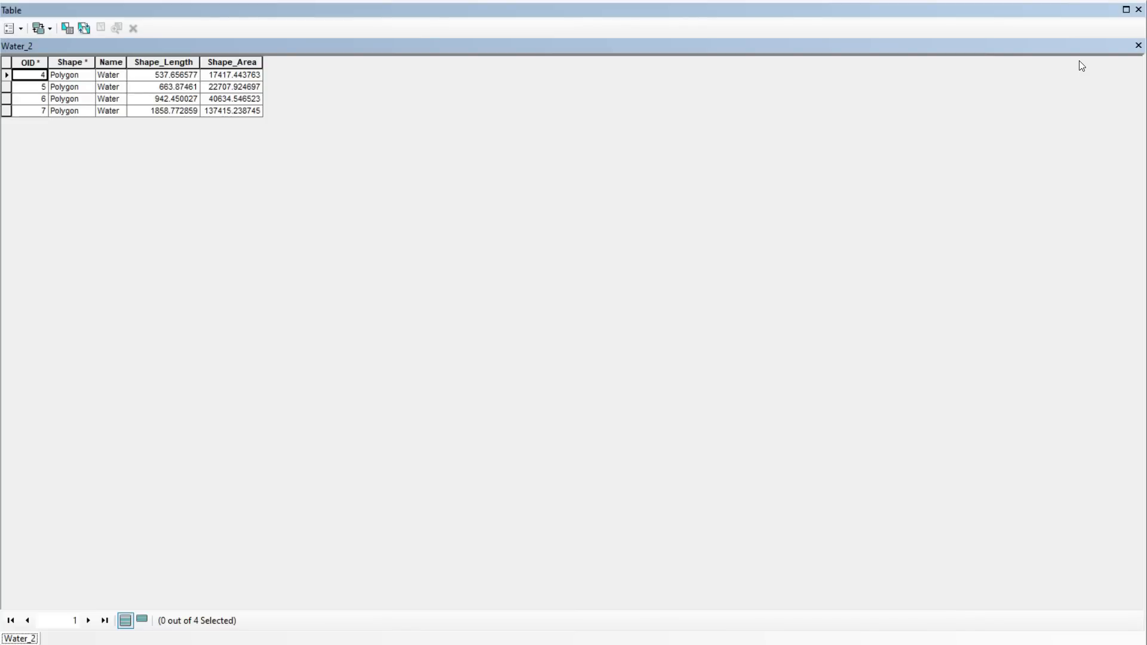
click(1138, 10)
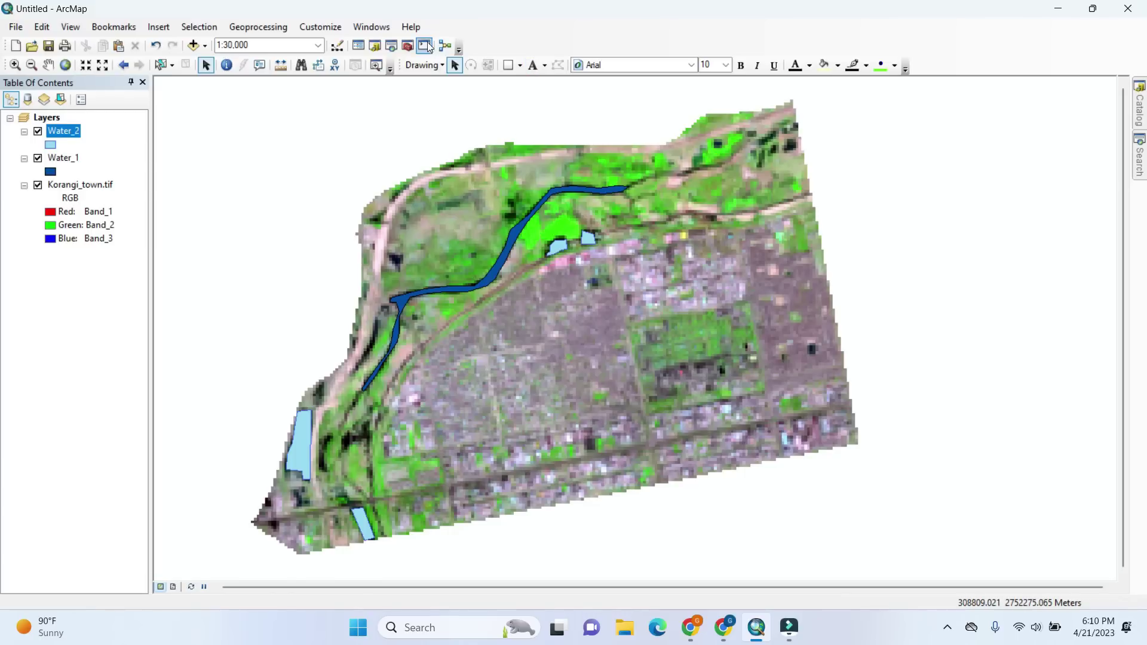
- Merge the Water_1 and Water_2 layers with the Data Management Merge tool, keeping the default output dataset and field map
click(409, 46)
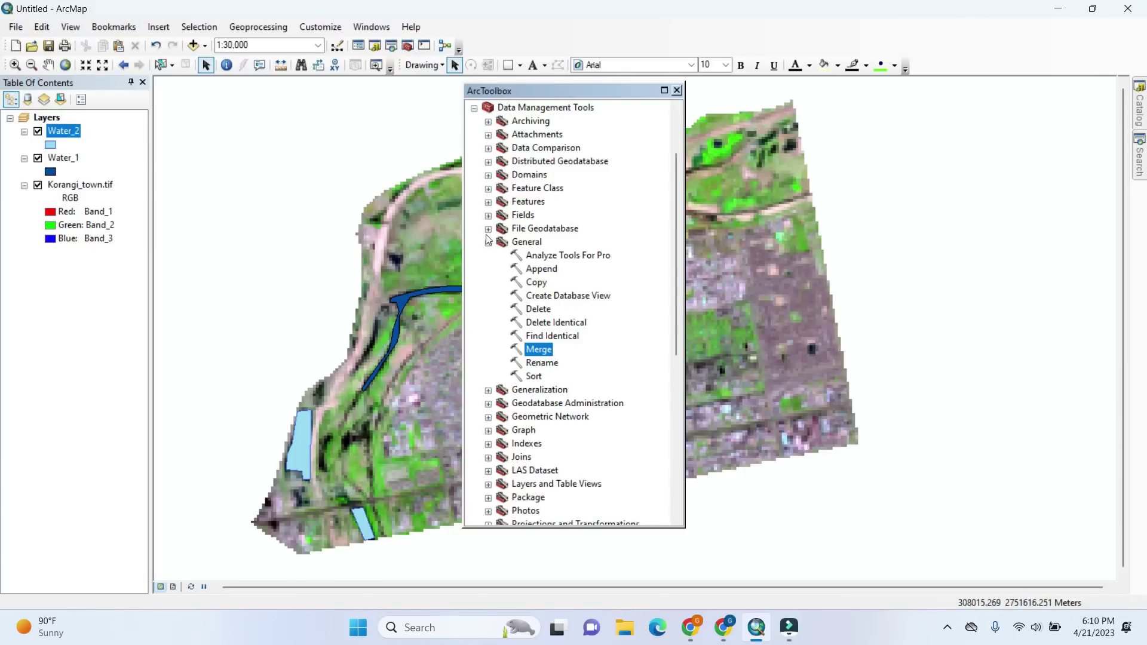
click(488, 242)
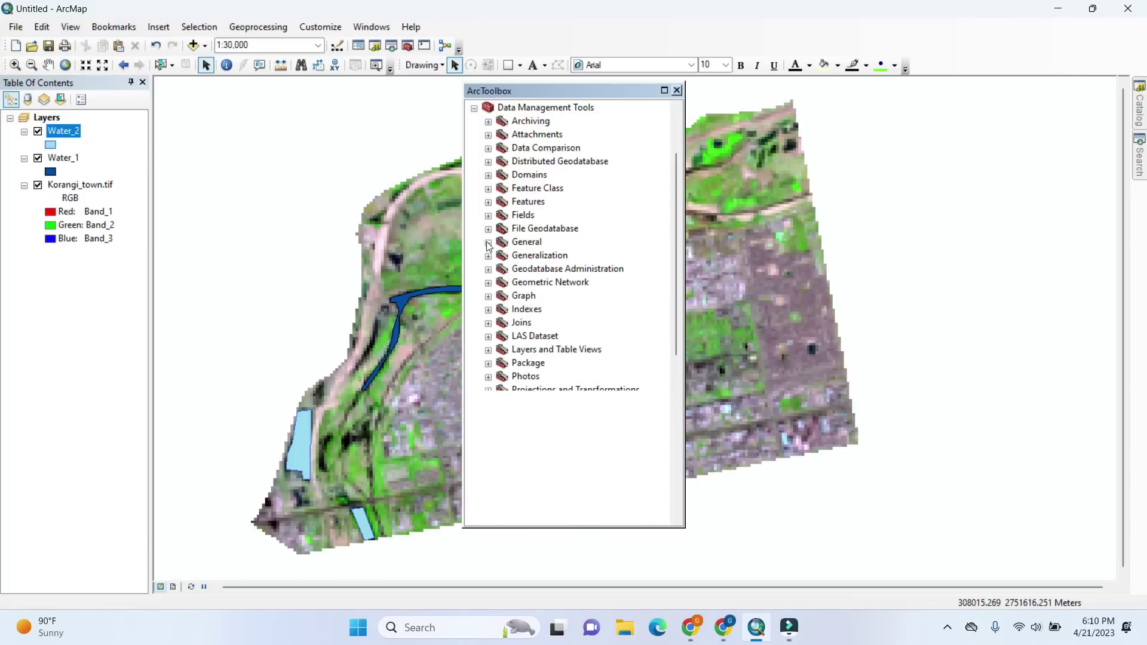
click(474, 108)
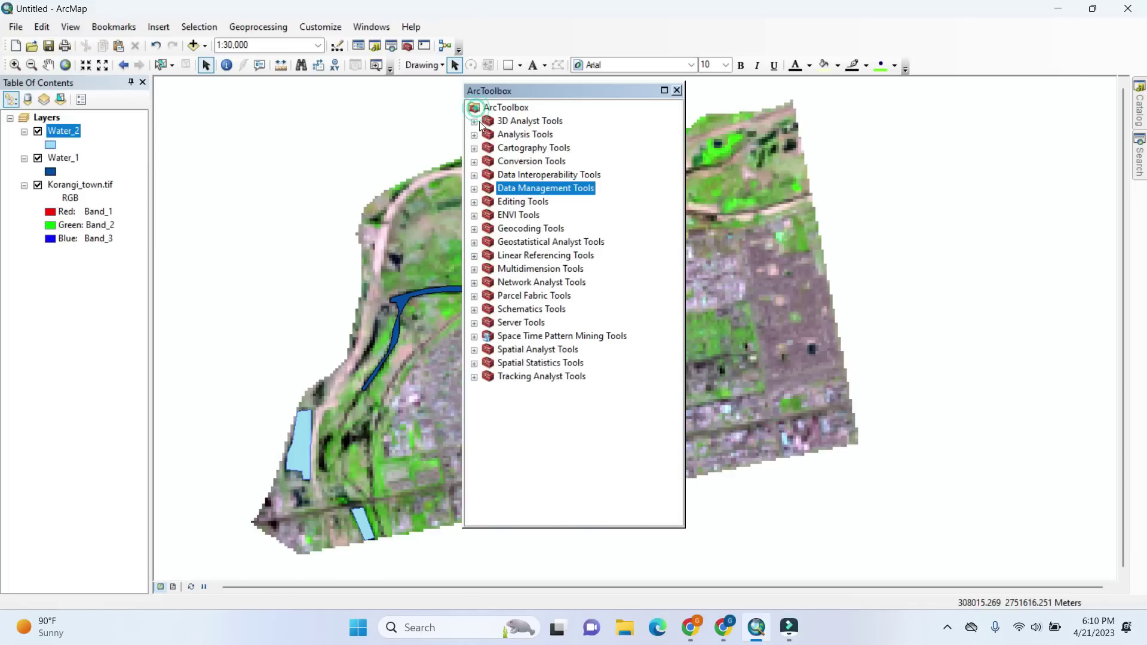
click(474, 189)
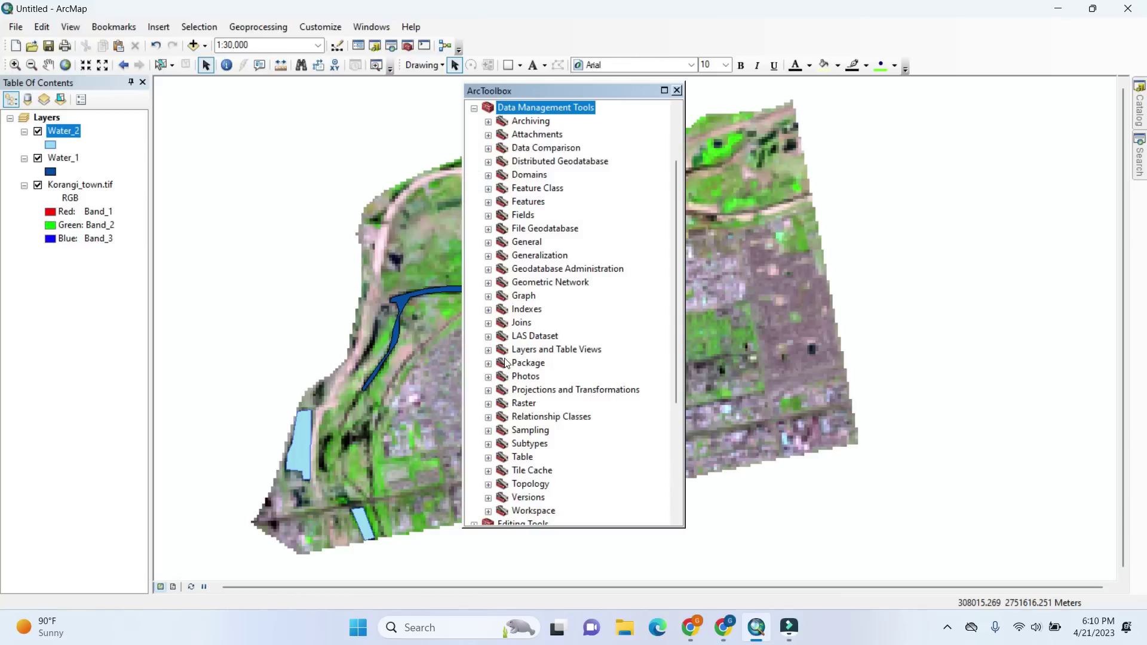
click(488, 242)
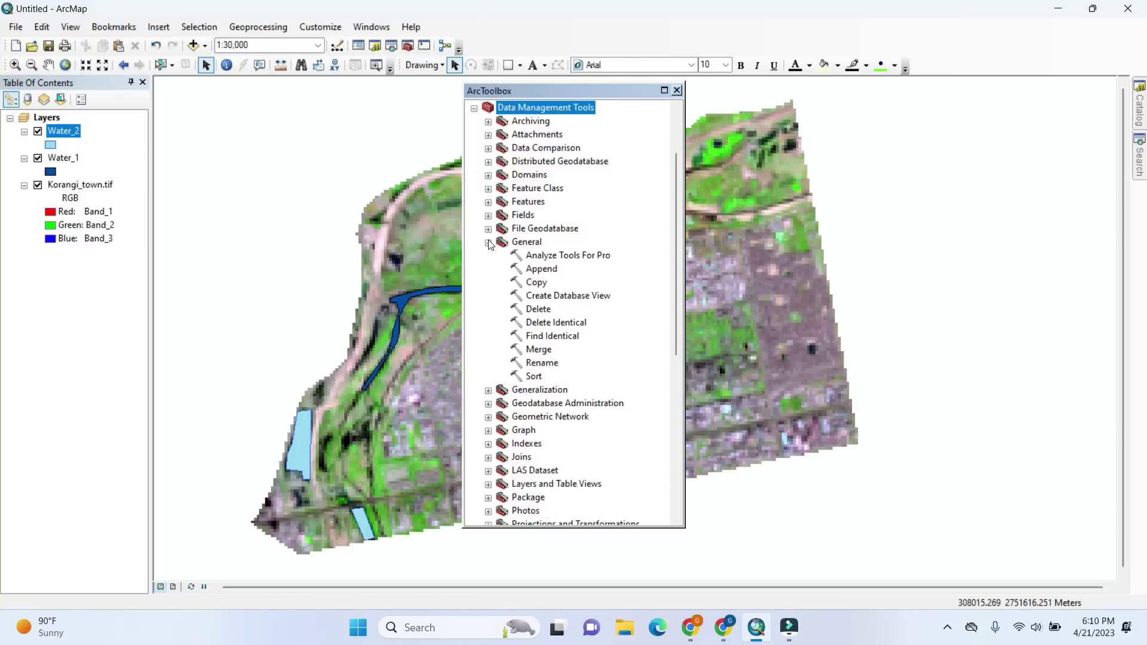
double_click(539, 350)
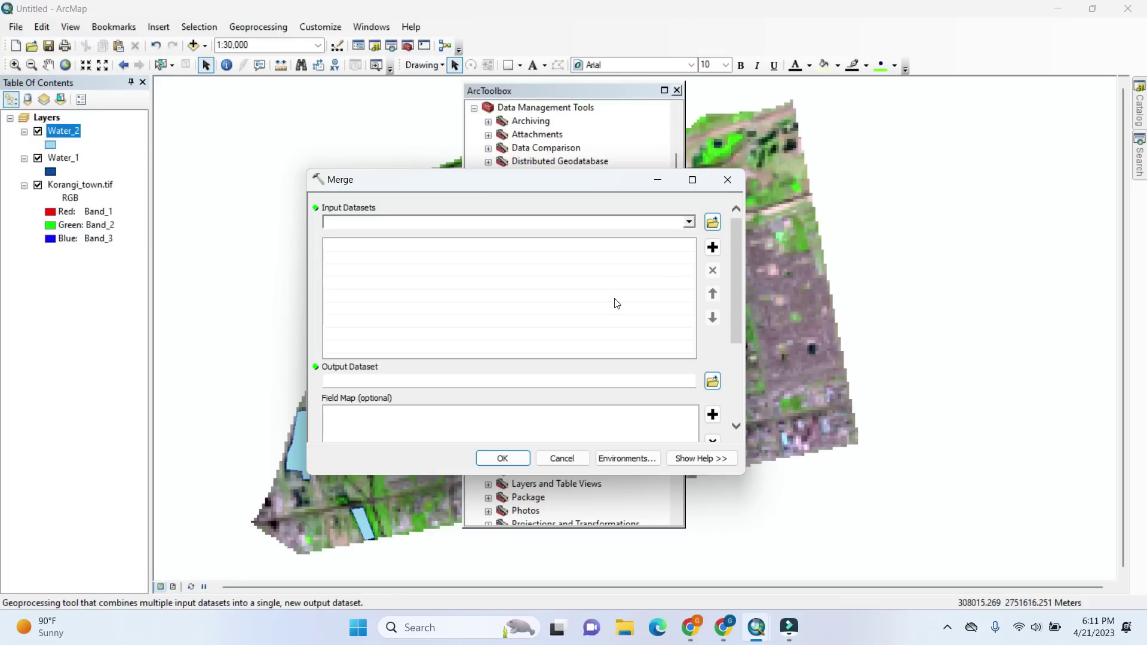
click(690, 222)
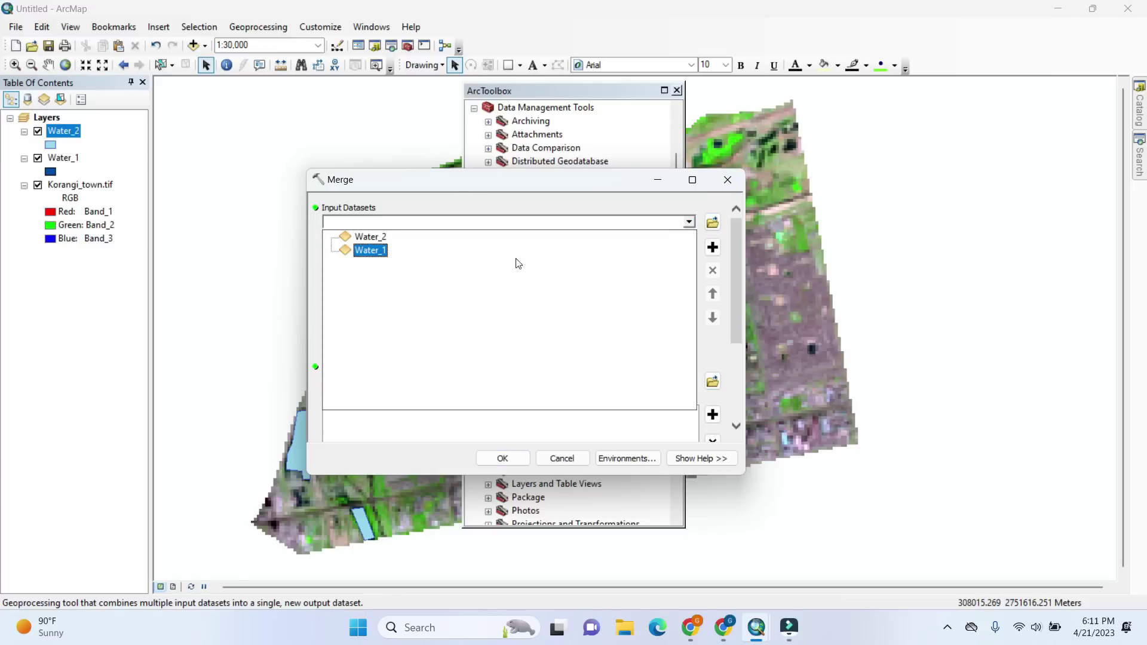
click(375, 256)
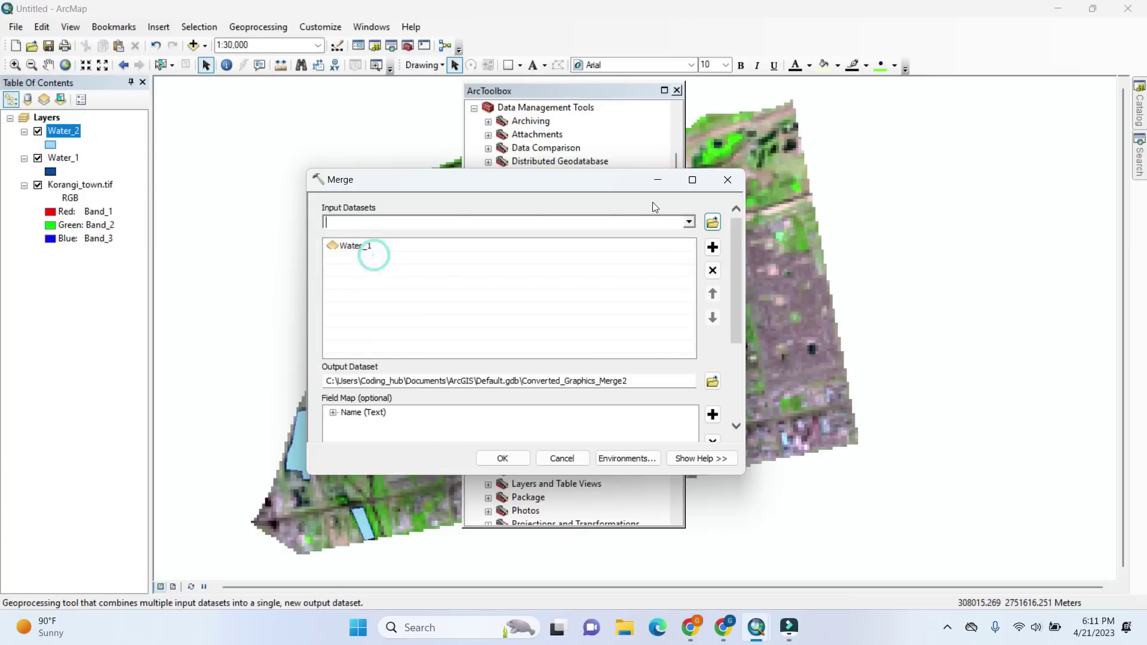
click(687, 222)
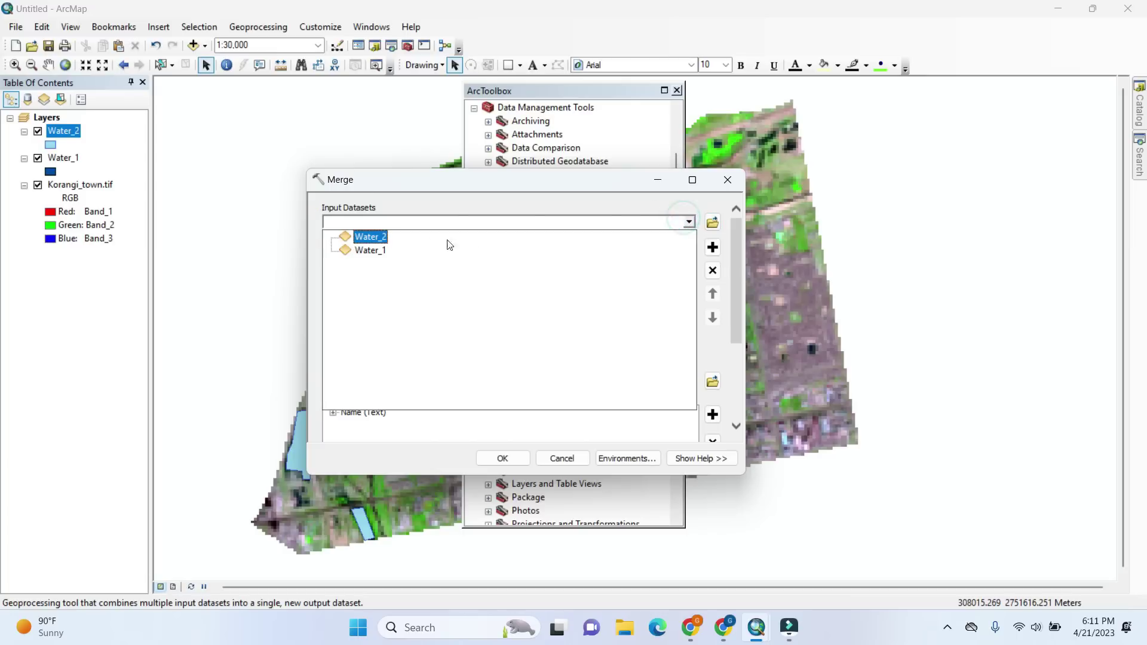
click(384, 245)
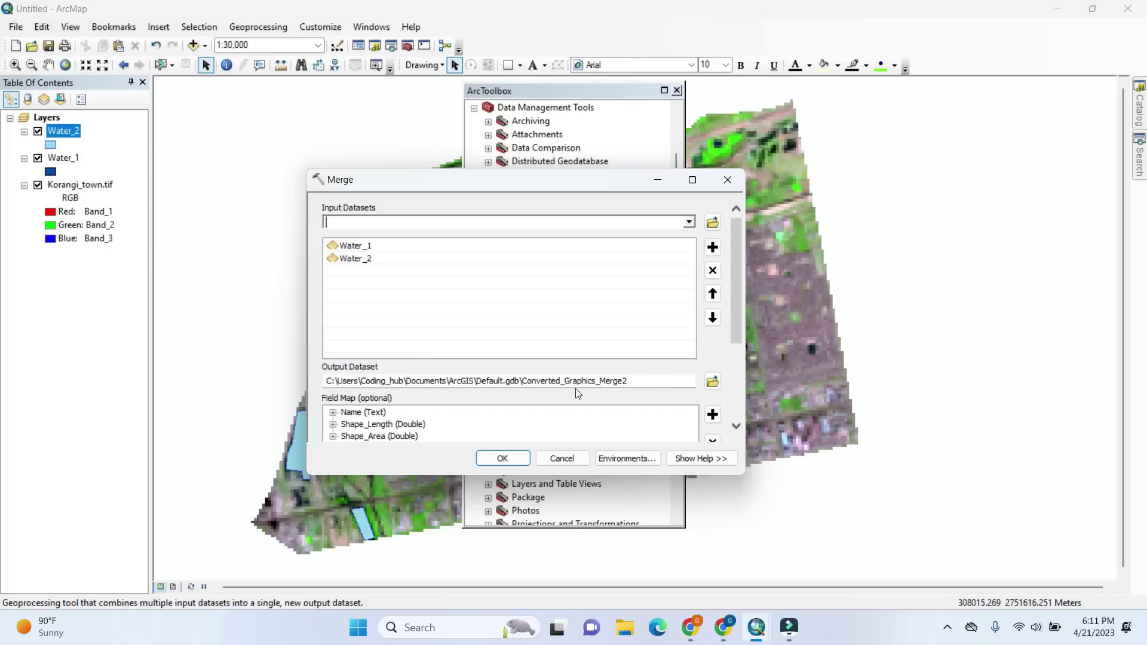
drag(733, 301, 738, 337)
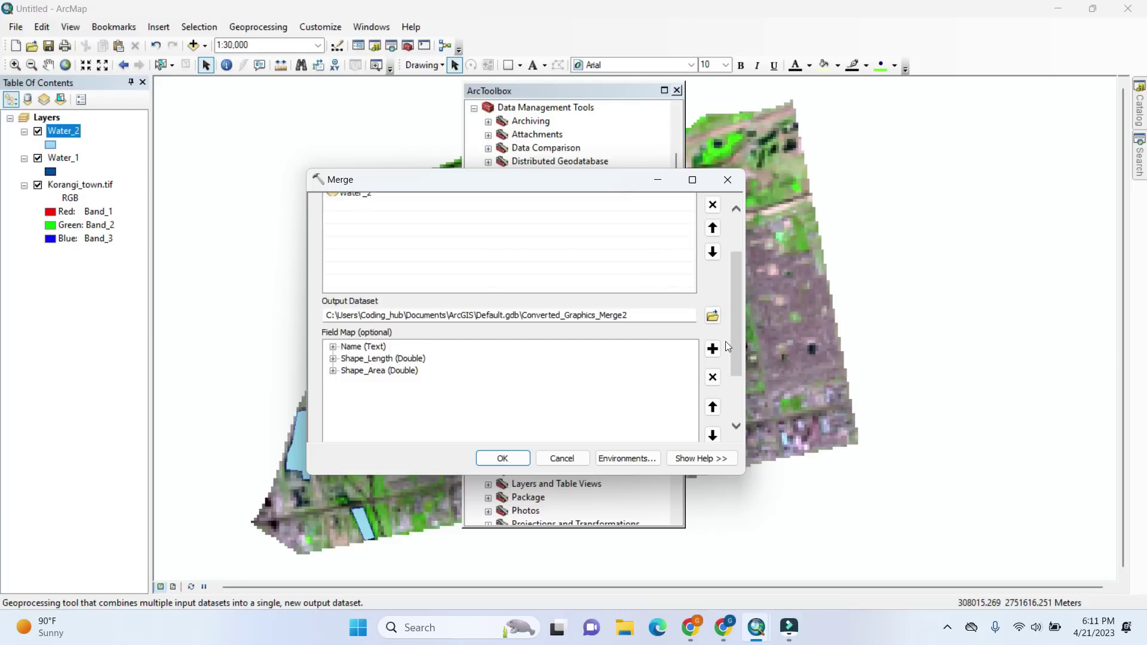
click(503, 459)
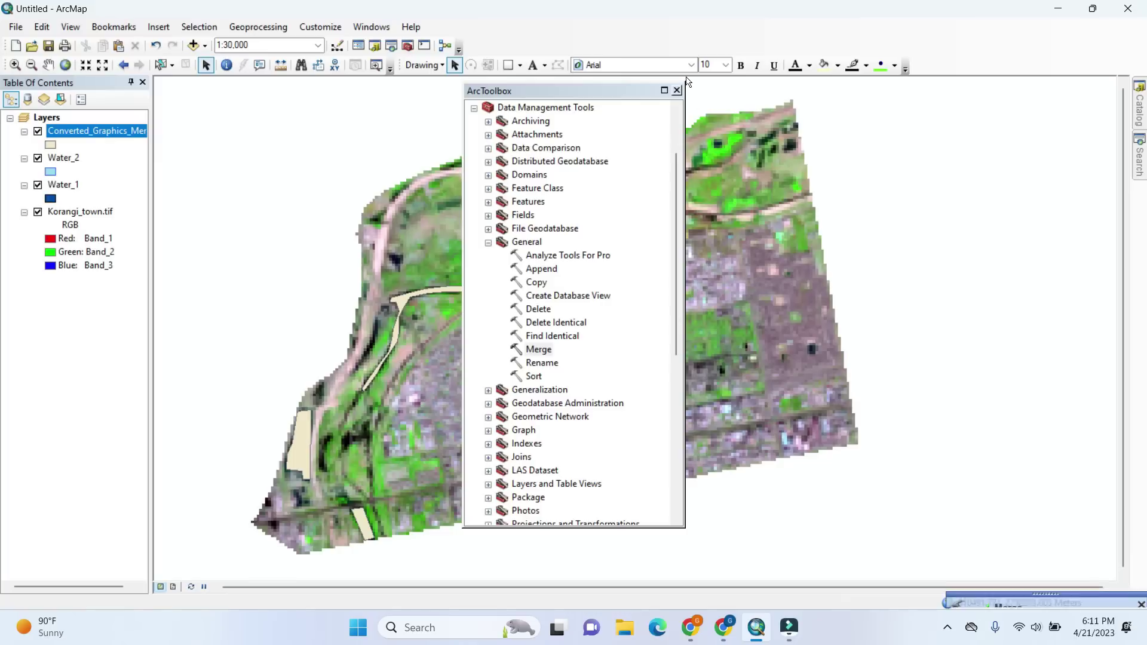
click(677, 92)
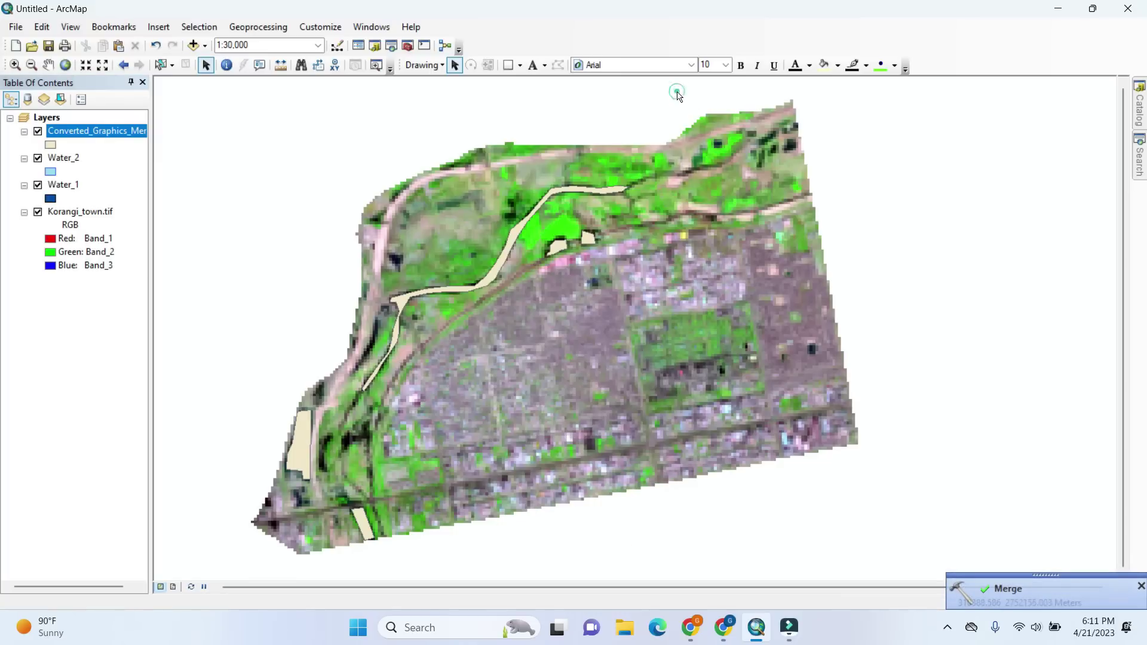
- Review the merged layer's attribute table and select all of its records so the water polygons are highlighted on the map
right_click(80, 132)
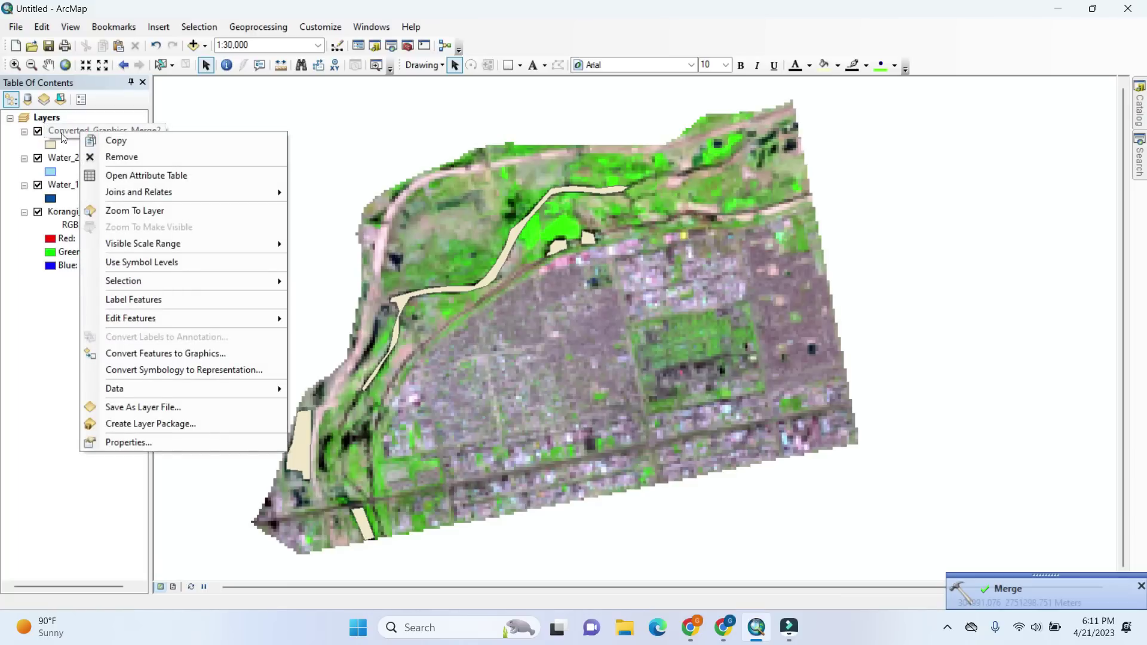
click(38, 157)
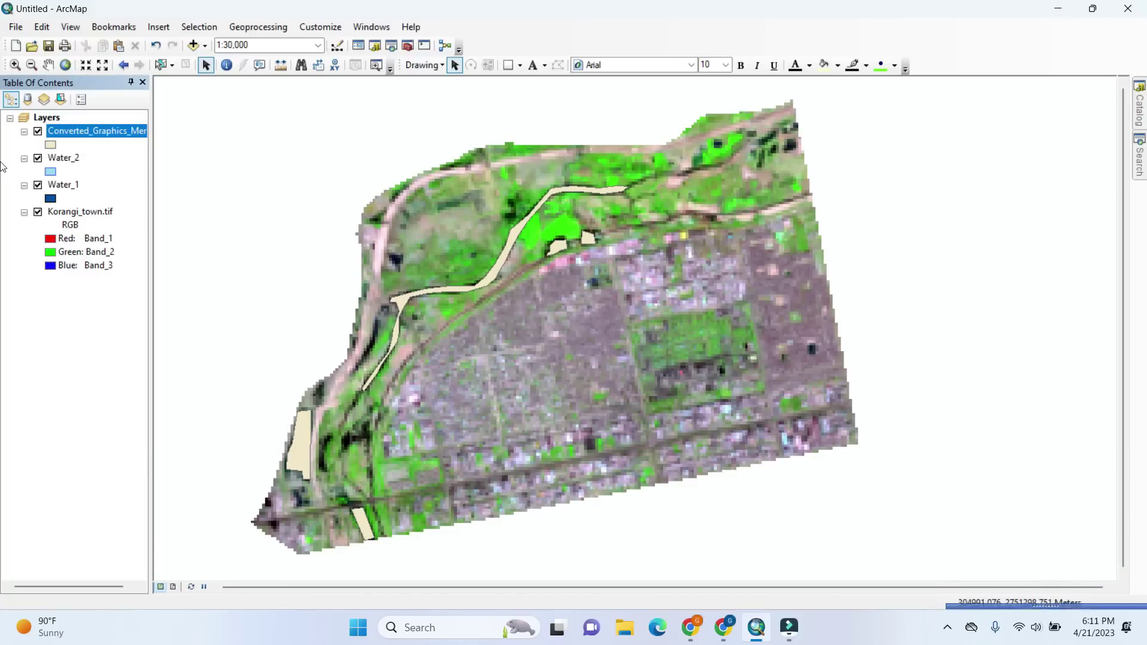
right_click(74, 130)
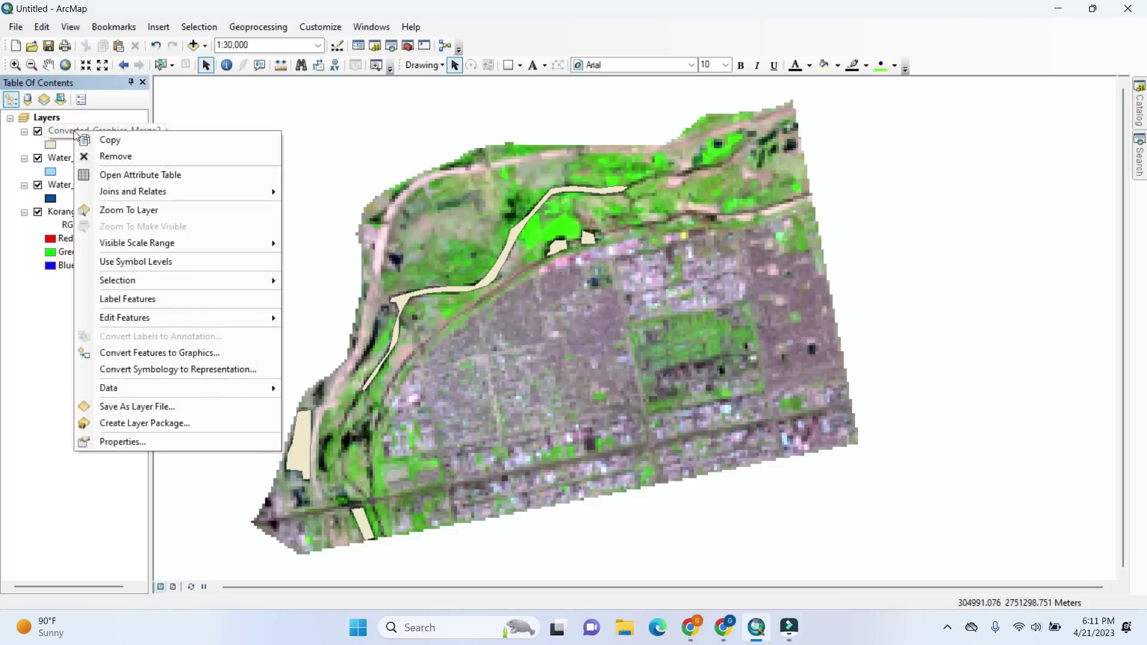
click(142, 175)
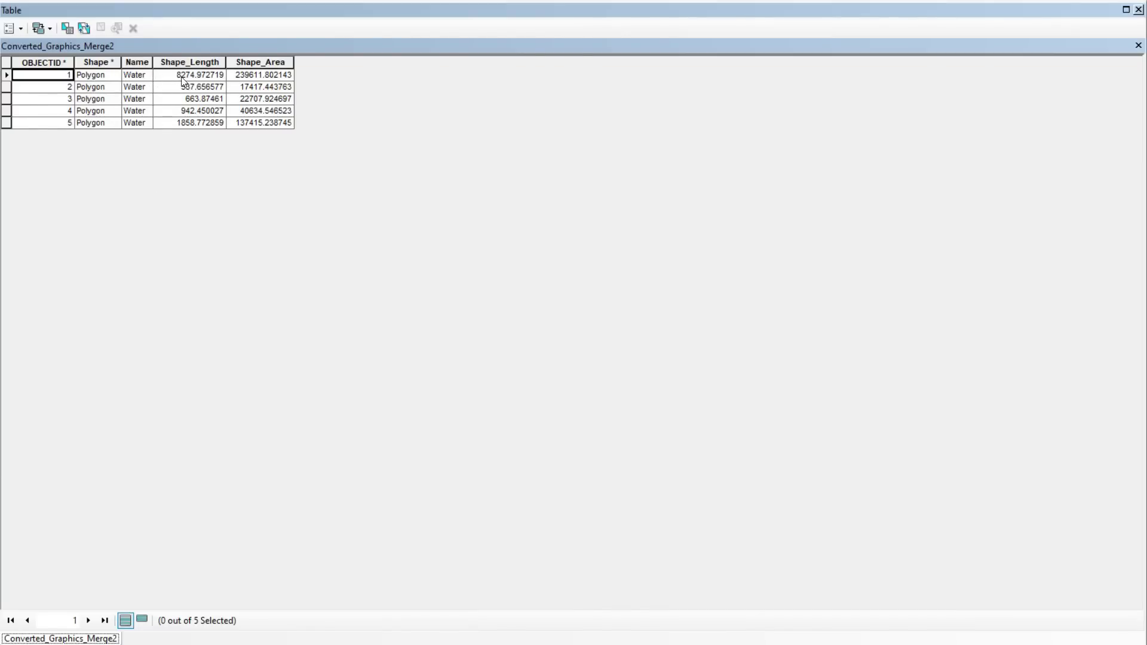
drag(6, 76, 5, 131)
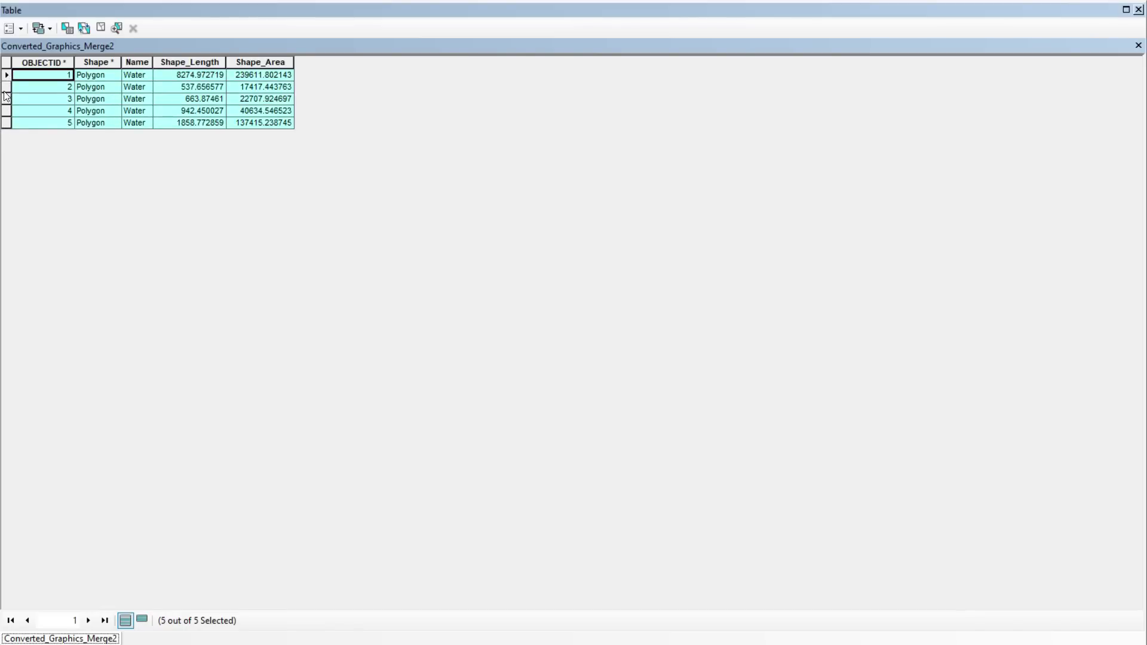
drag(6, 80, 4, 124)
drag(6, 76, 6, 122)
click(213, 173)
click(1139, 9)
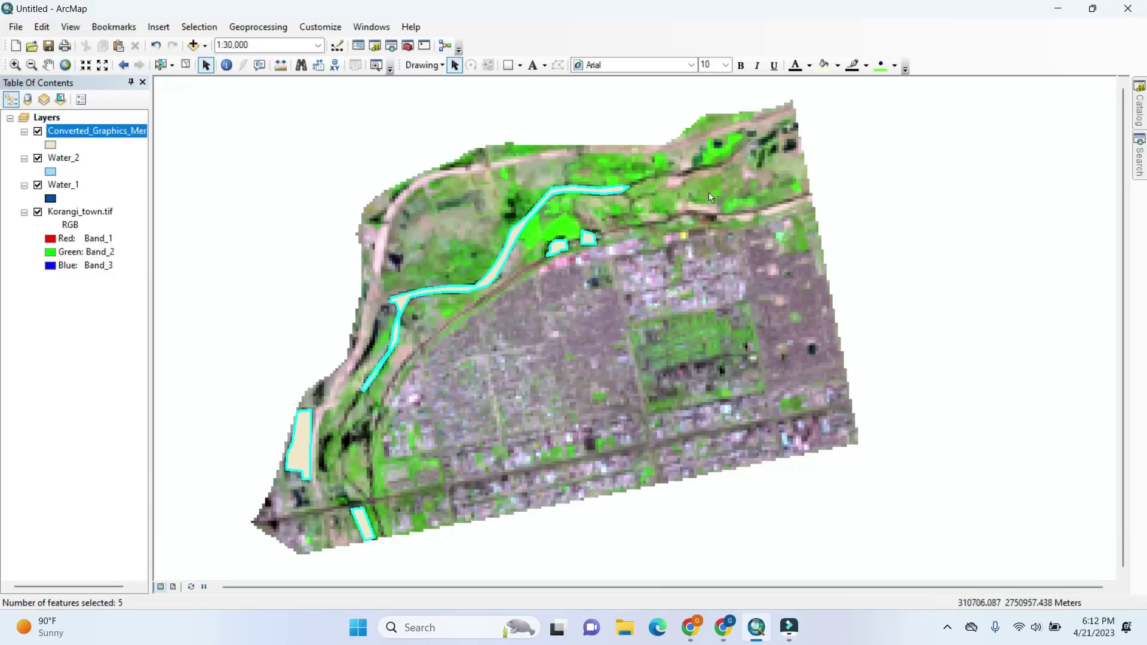